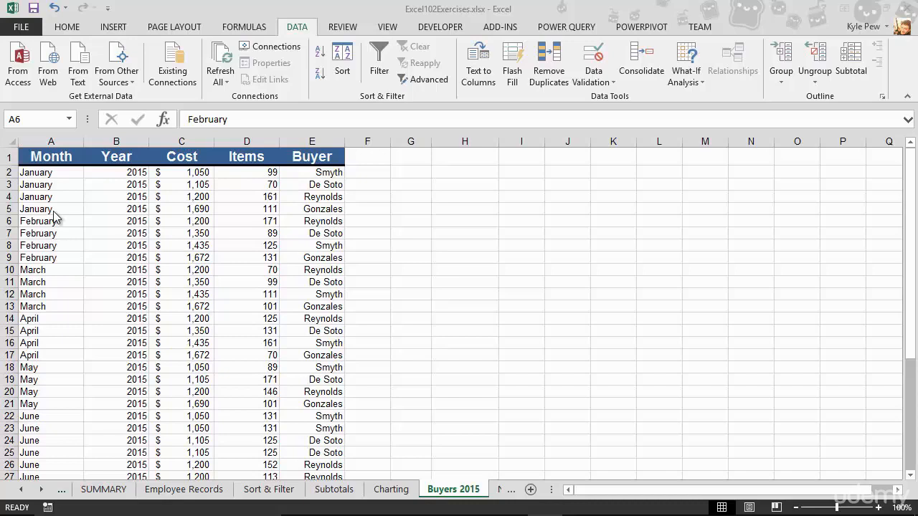
Turn on filtering for the data list on the Buyers 2015 sheet and check its header row.
{"action": "scroll", "coordinate": [54, 215], "scroll_direction": "down", "scroll_amount": 3}
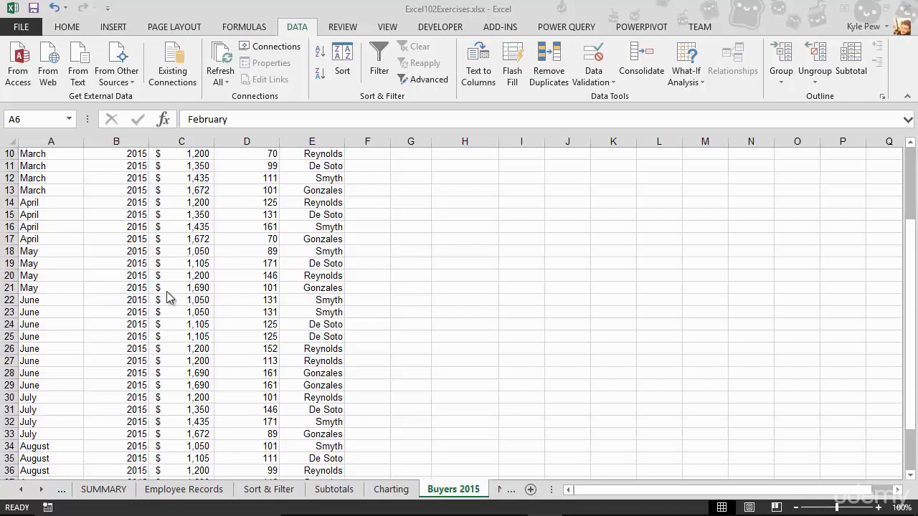
{"action": "scroll", "coordinate": [171, 297], "scroll_direction": "up", "scroll_amount": 3}
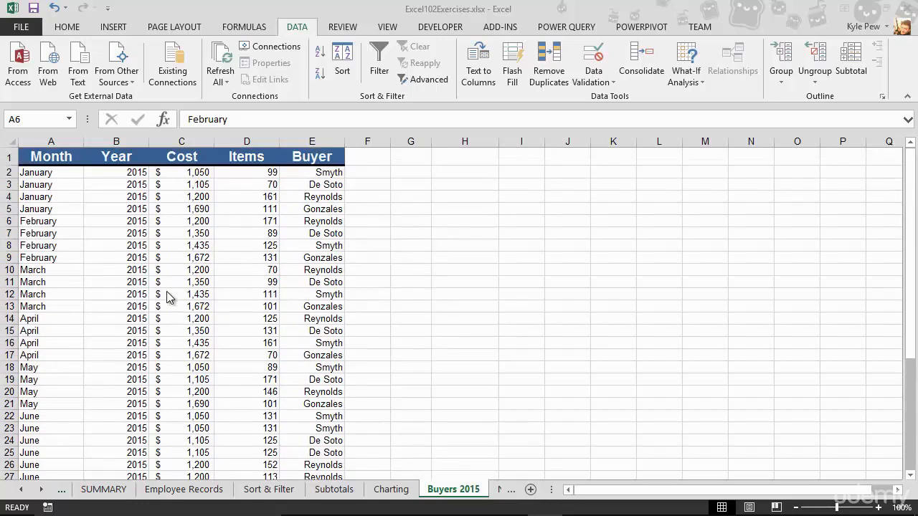
{"action": "left_click", "coordinate": [180, 235]}
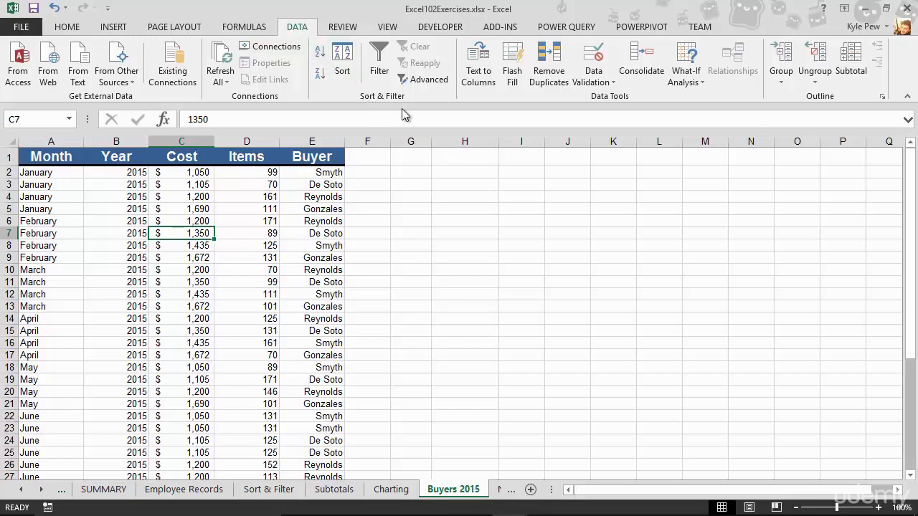
{"action": "left_click", "coordinate": [379, 72]}
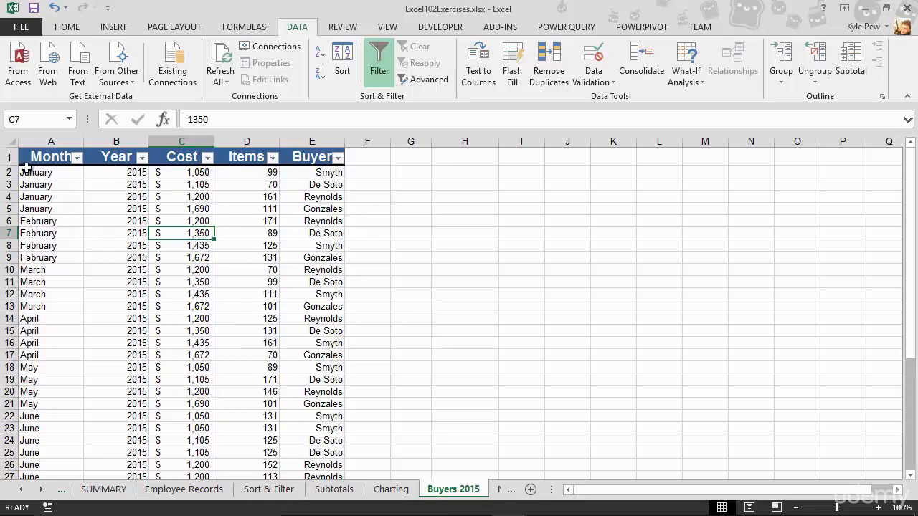
{"action": "left_click_drag", "start_coordinate": [31, 158], "coordinate": [322, 151]}
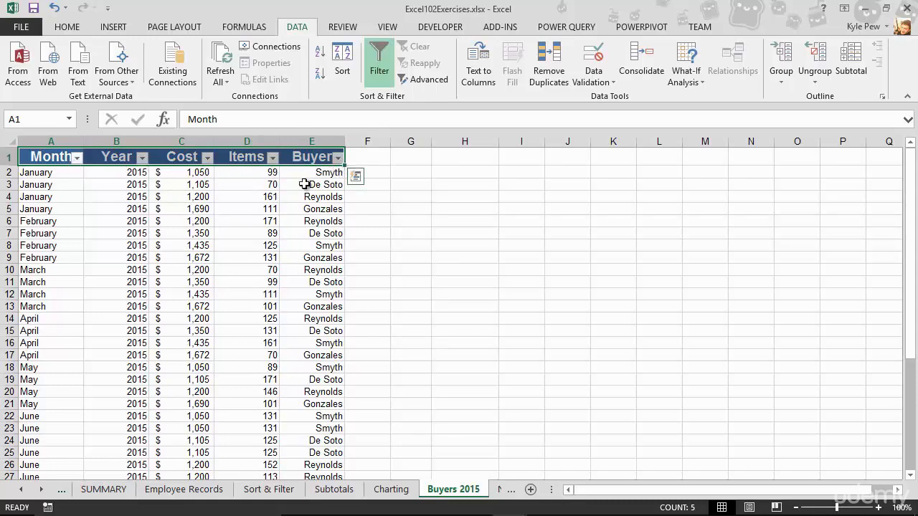
{"action": "left_click", "coordinate": [224, 208]}
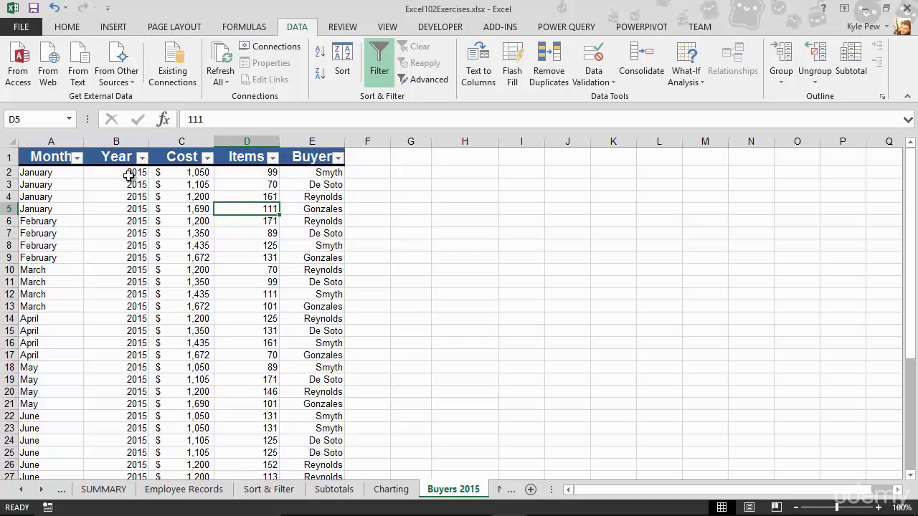
Filter the Month column to show only the July records.
{"action": "left_click", "coordinate": [78, 158]}
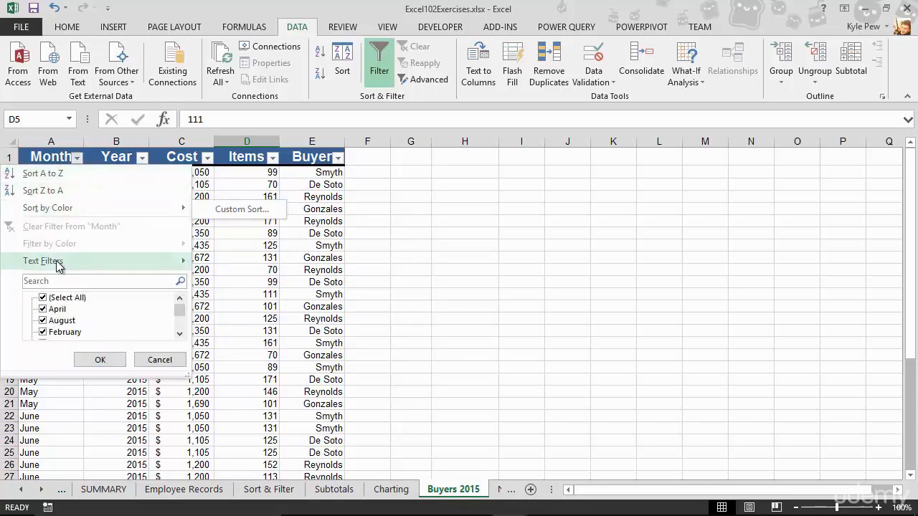
{"action": "mouse_move", "coordinate": [58, 266]}
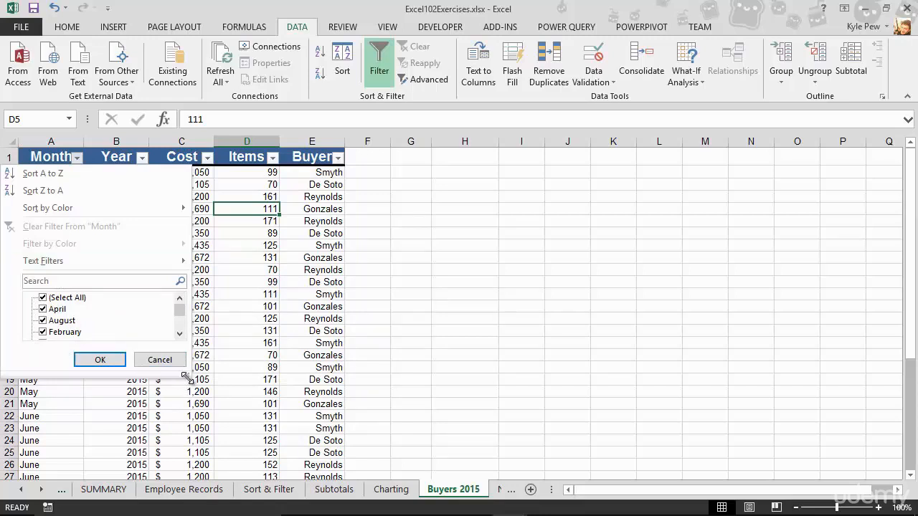
{"action": "left_click_drag", "start_coordinate": [186, 378], "coordinate": [208, 473]}
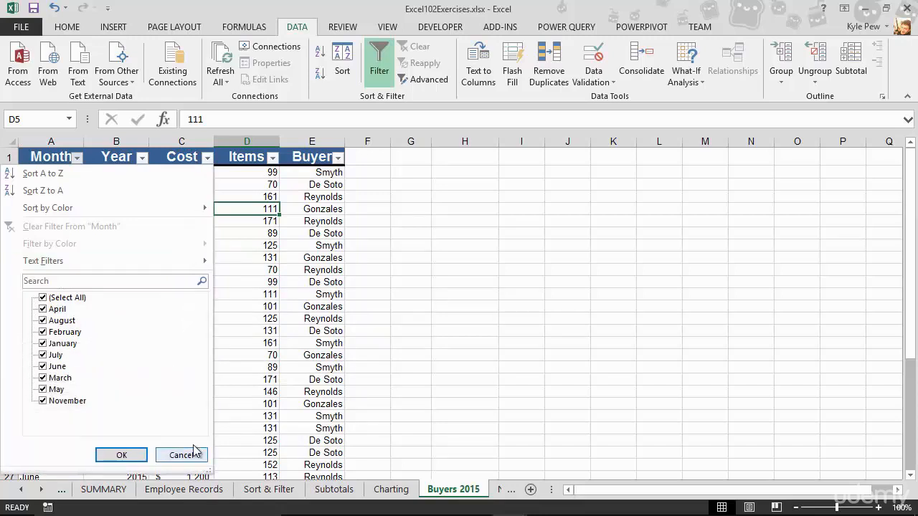
{"action": "left_click", "coordinate": [43, 298]}
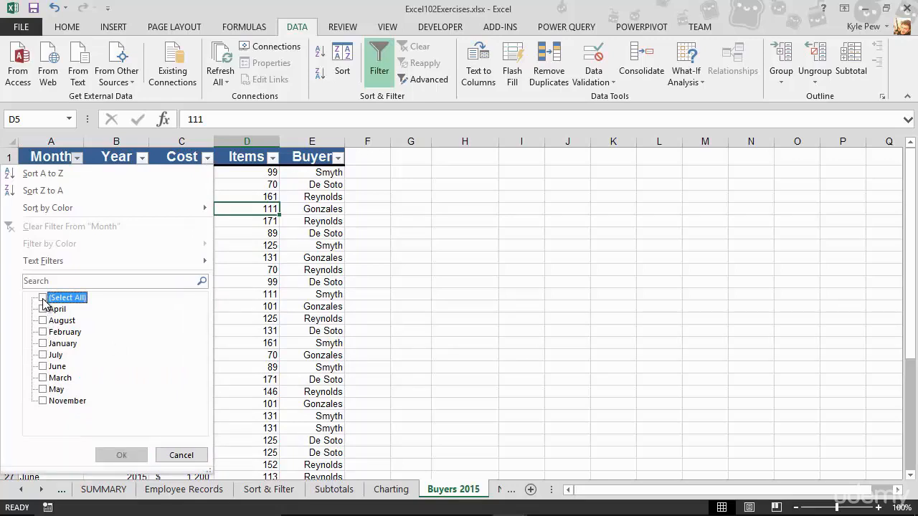
{"action": "left_click", "coordinate": [43, 355]}
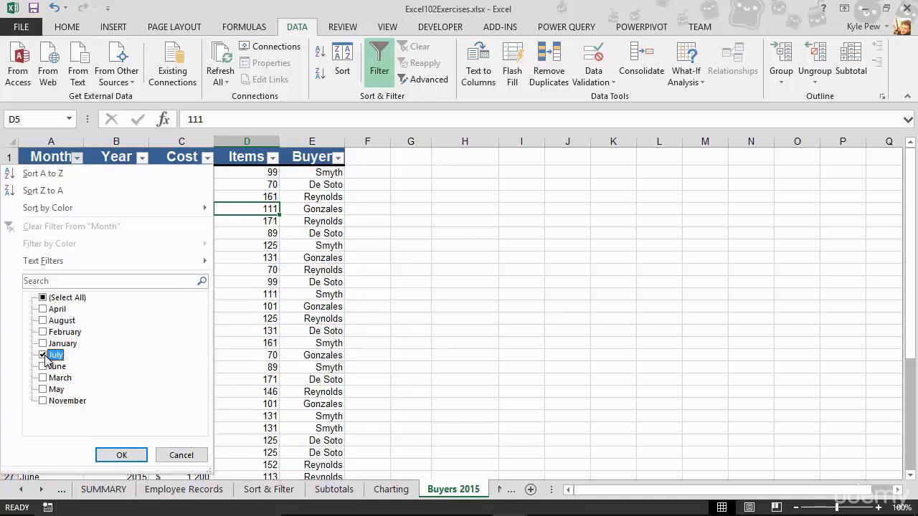
{"action": "left_click", "coordinate": [121, 455]}
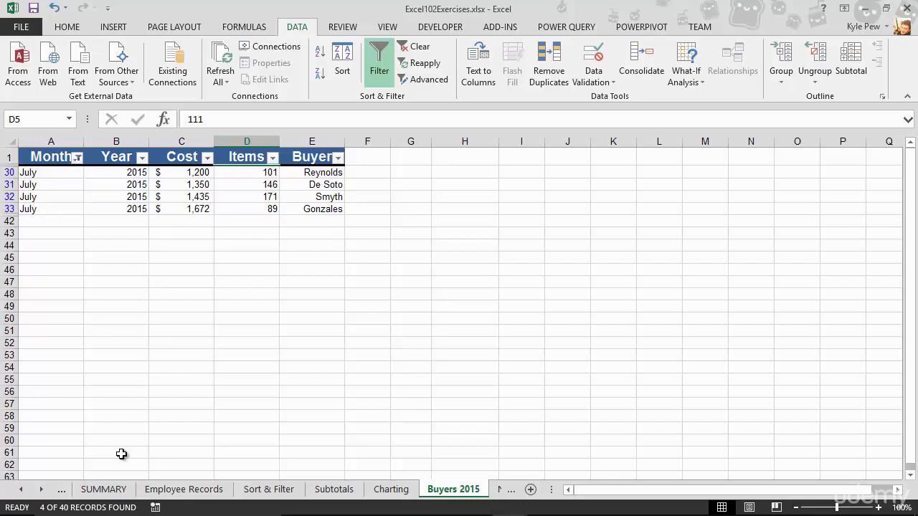
Add August to the Month column's filter alongside July.
{"action": "left_click", "coordinate": [77, 157]}
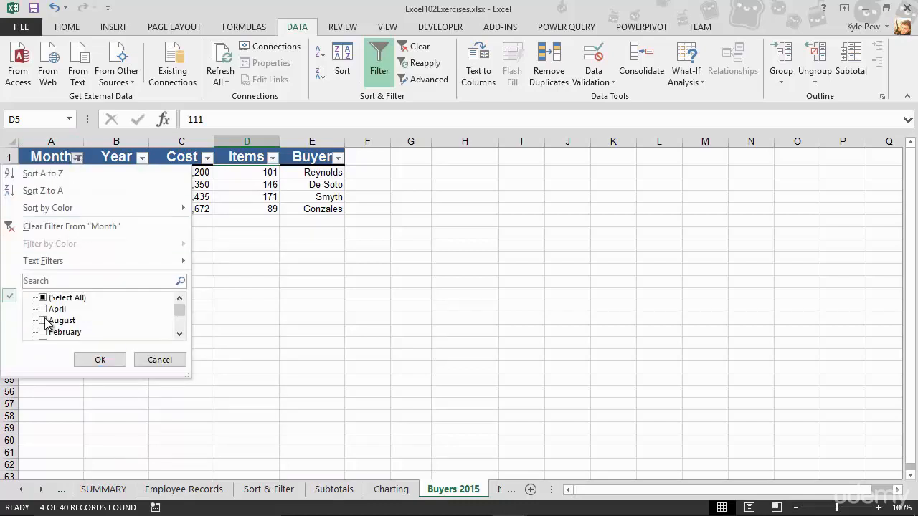
{"action": "left_click", "coordinate": [143, 358]}
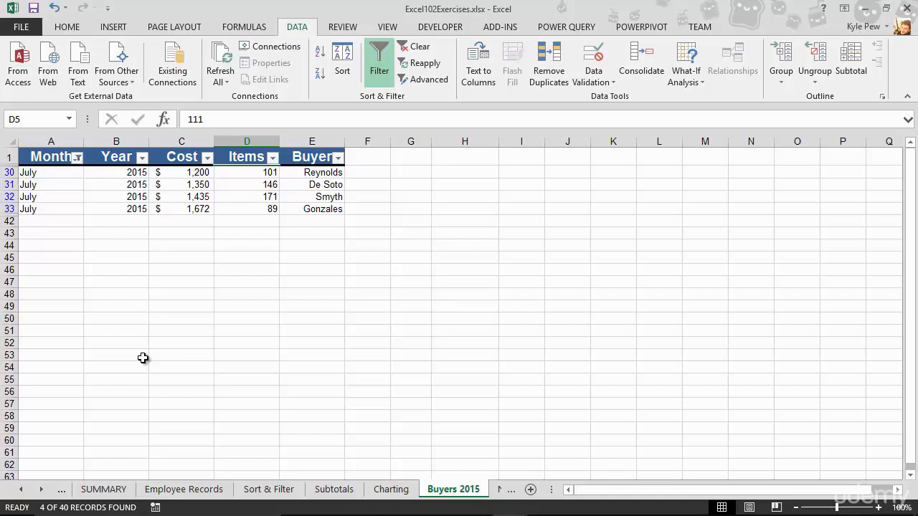
{"action": "left_click", "coordinate": [78, 158]}
{"action": "scroll", "coordinate": [70, 330], "scroll_direction": "down", "scroll_amount": 1}
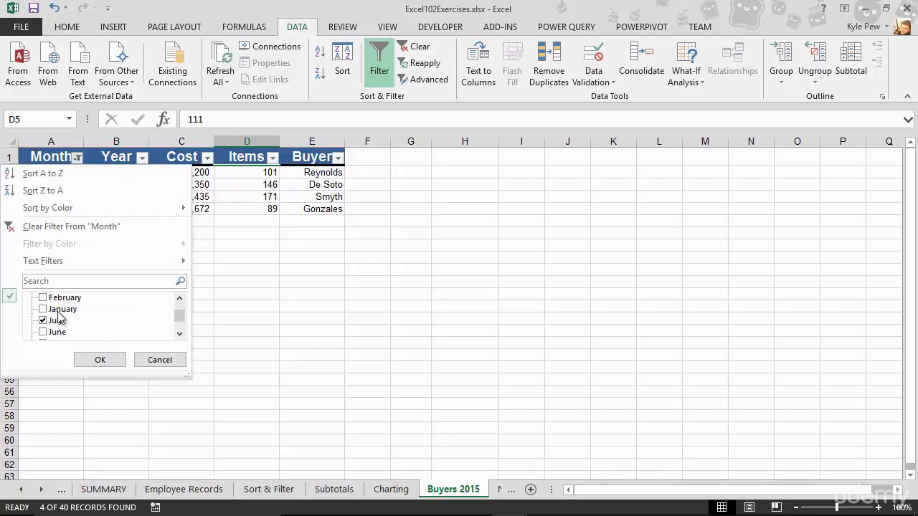
{"action": "scroll", "coordinate": [57, 323], "scroll_direction": "up", "scroll_amount": 1}
{"action": "left_click", "coordinate": [60, 322]}
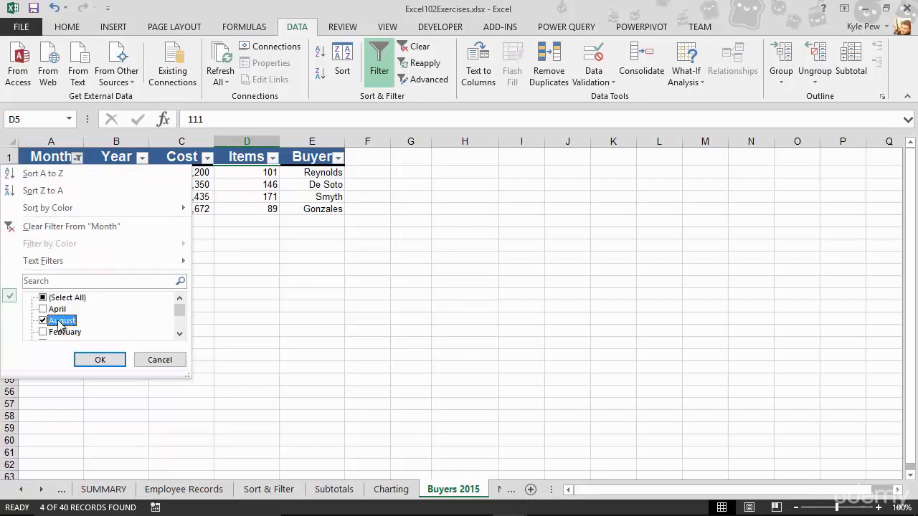
{"action": "left_click", "coordinate": [100, 360]}
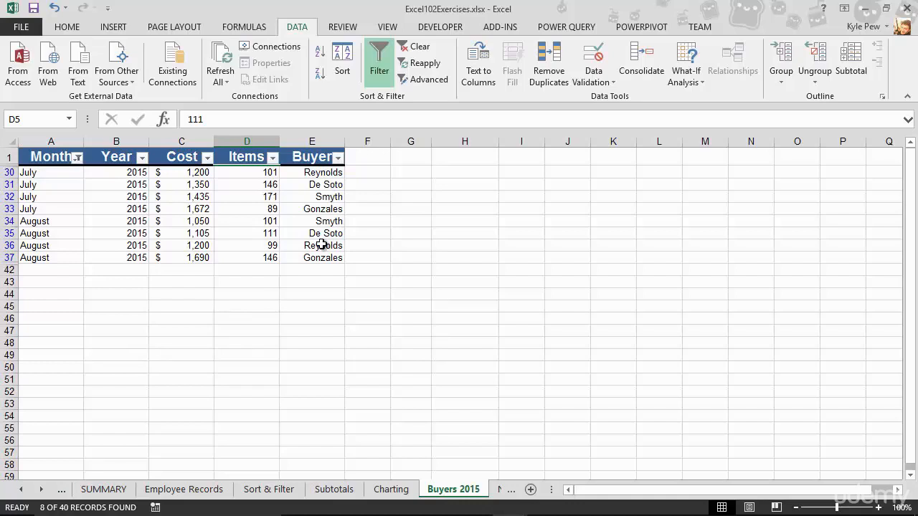
Filter the Buyer column to show only the second and fourth buyers in its filter list.
{"action": "left_click", "coordinate": [338, 158]}
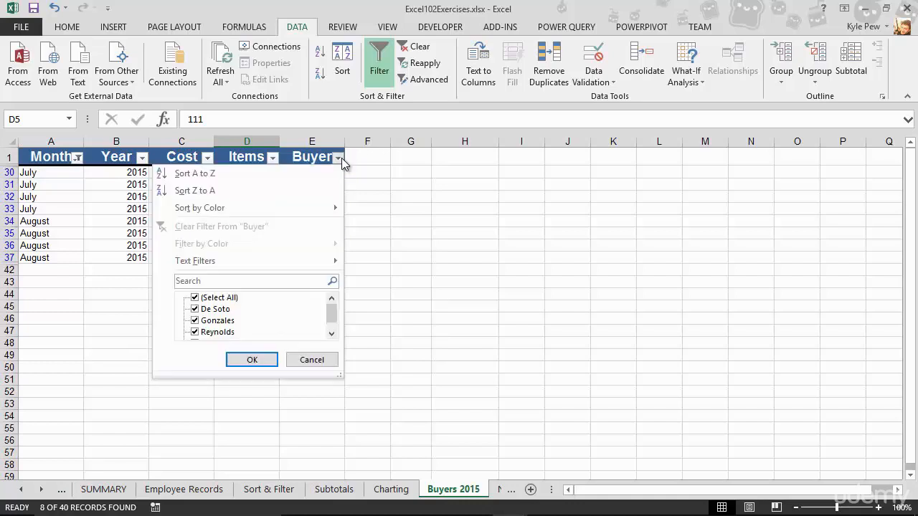
{"action": "left_click", "coordinate": [195, 297]}
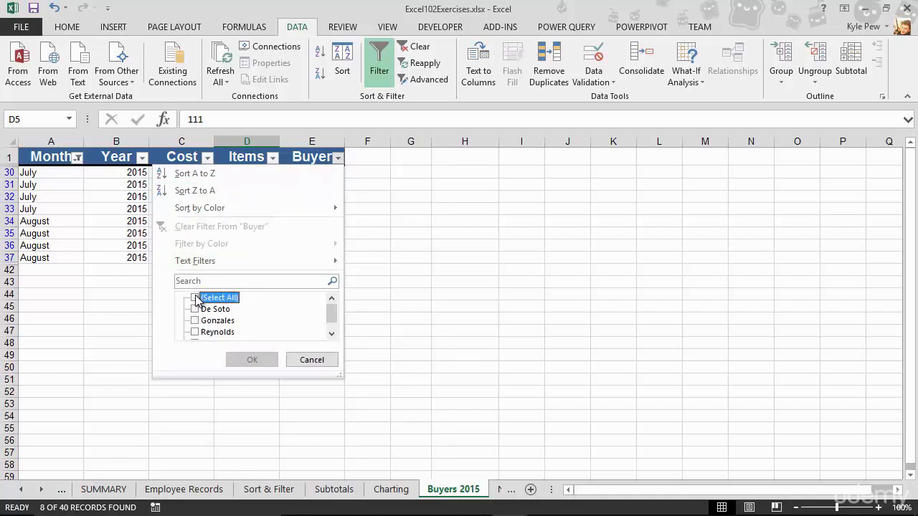
{"action": "left_click", "coordinate": [195, 321]}
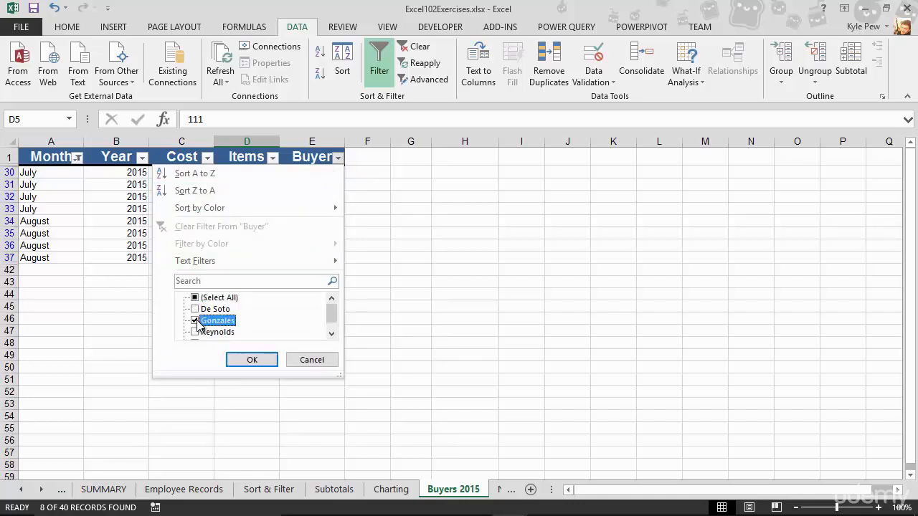
{"action": "scroll", "coordinate": [199, 322], "scroll_direction": "down", "scroll_amount": 1}
{"action": "left_click", "coordinate": [195, 332]}
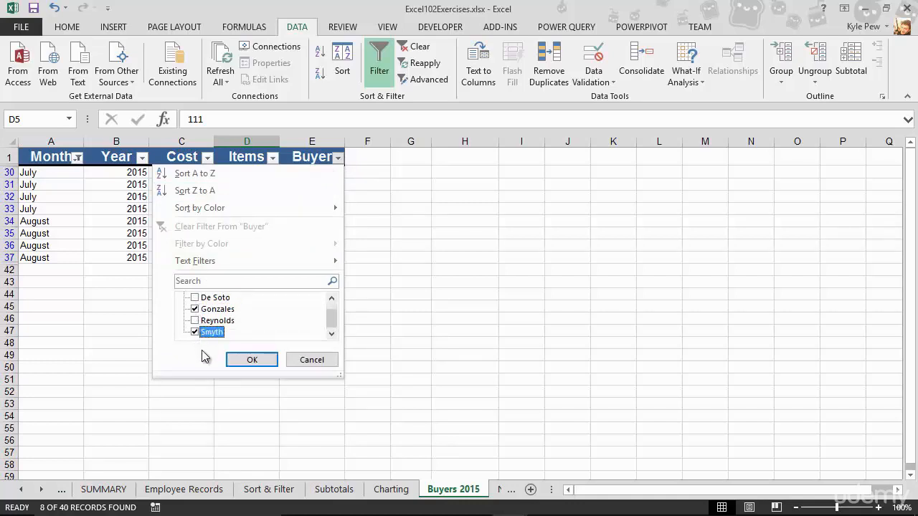
{"action": "left_click", "coordinate": [249, 363]}
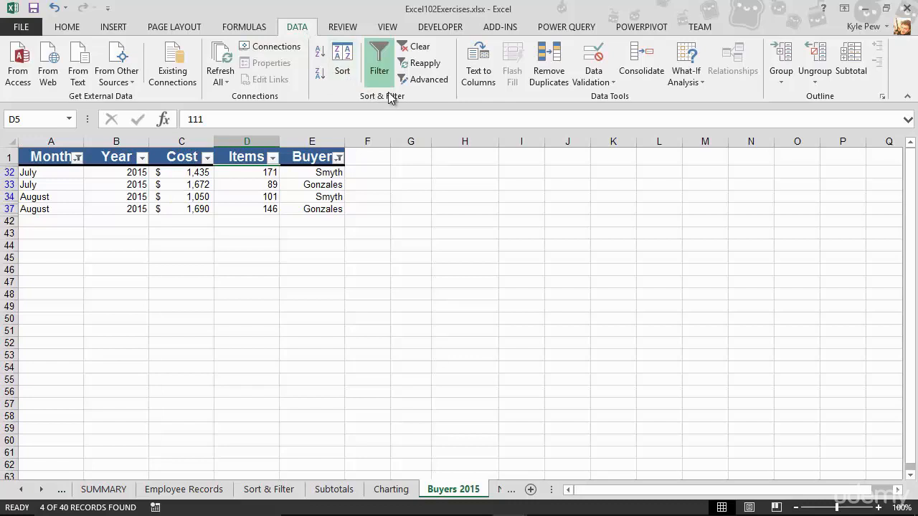
Clear all filters from the Buyers 2015 list and turn on filtering for the list on the Employee Records sheet.
{"action": "left_click", "coordinate": [421, 48]}
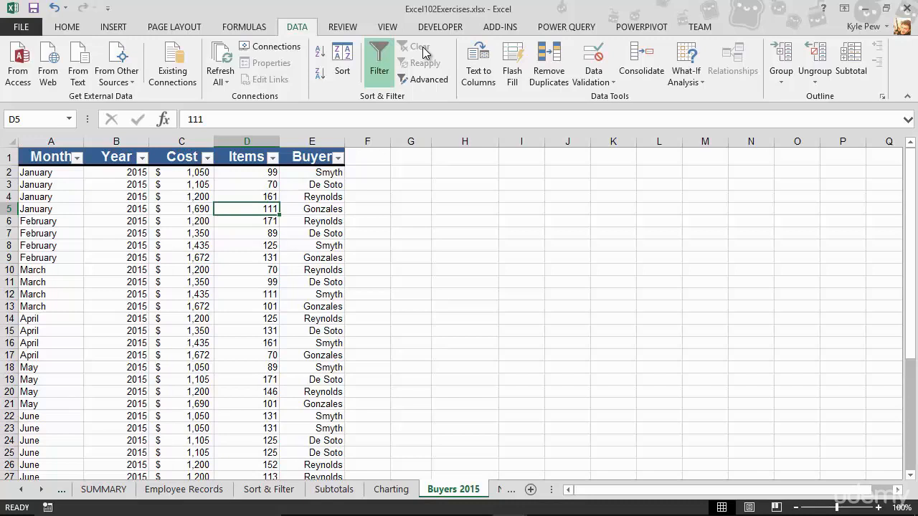
{"action": "left_click", "coordinate": [195, 491]}
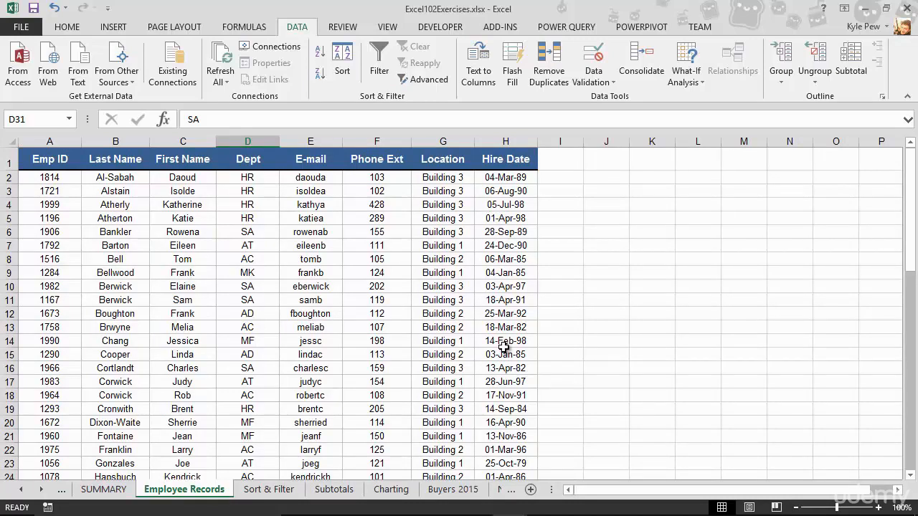
{"action": "left_click", "coordinate": [280, 315]}
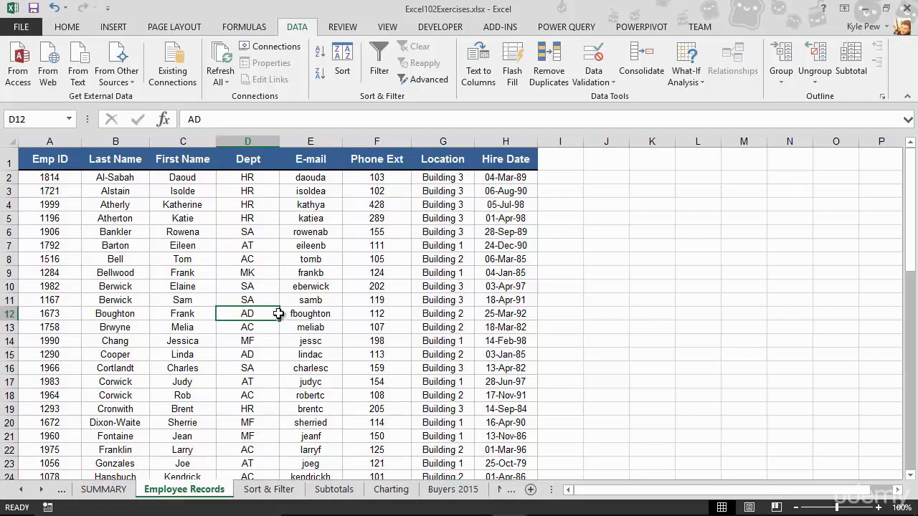
{"action": "left_click", "coordinate": [379, 73]}
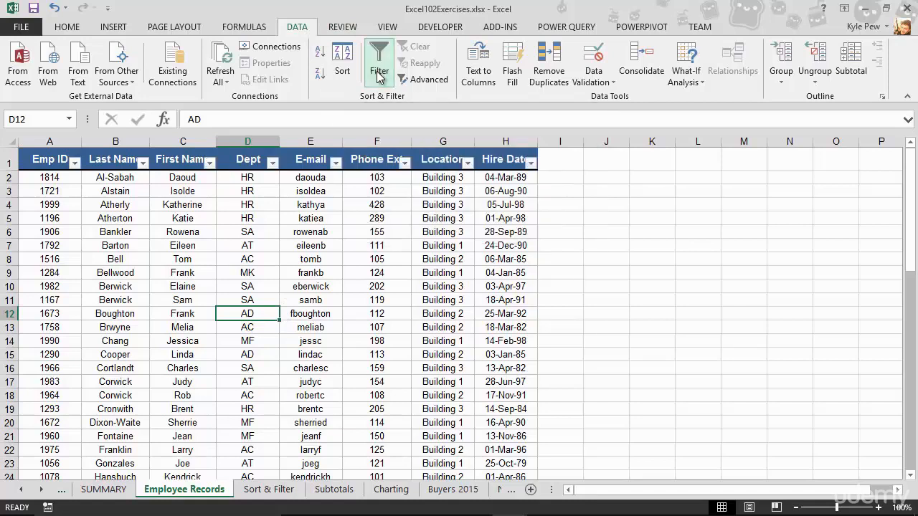
Open the Dept column's filter choices and enlarge the list to show every department.
{"action": "left_click", "coordinate": [273, 164]}
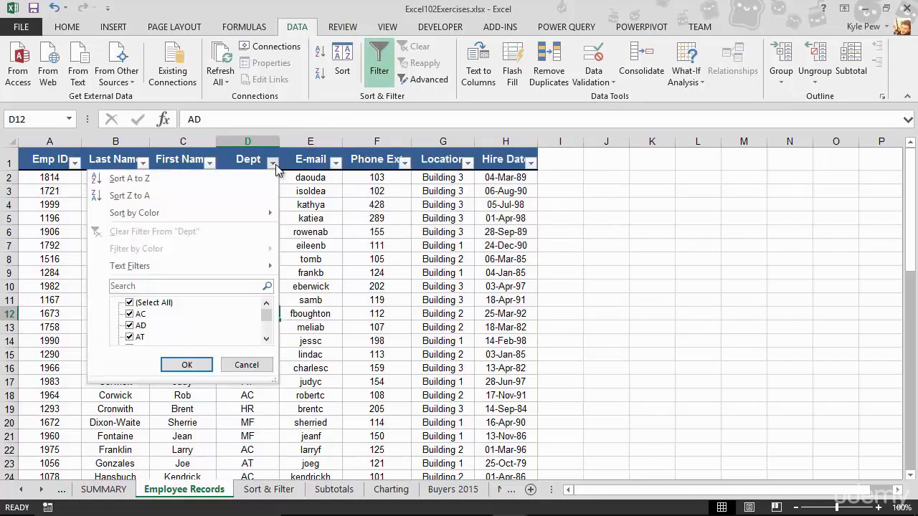
{"action": "left_click_drag", "start_coordinate": [273, 379], "coordinate": [292, 463]}
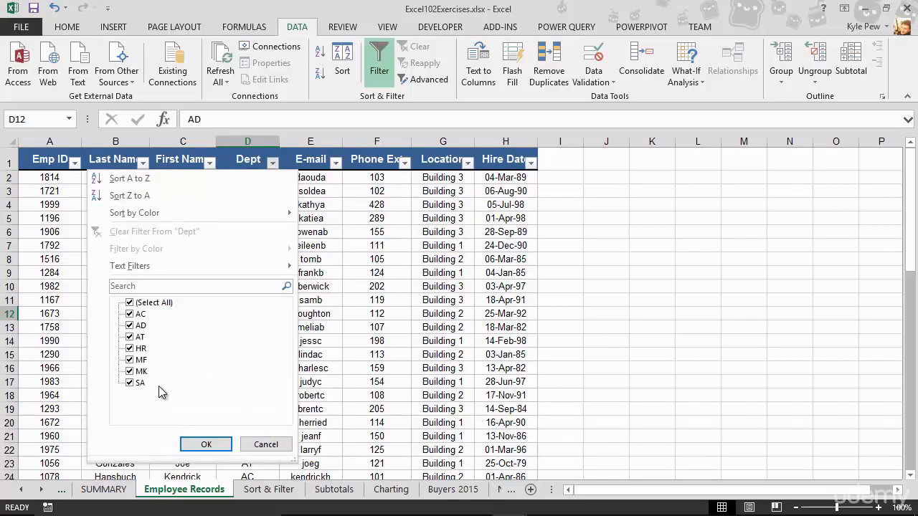